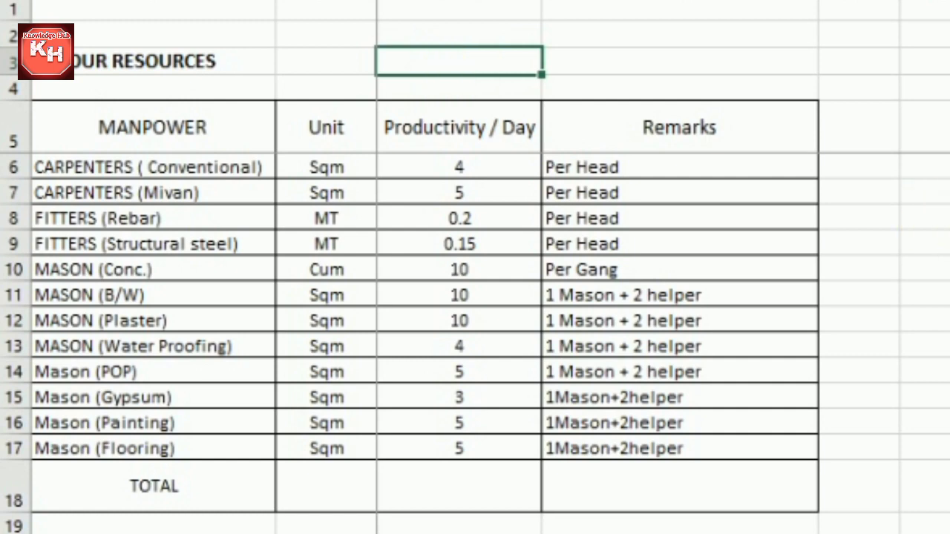
Review the labour resources table's title and its Manpower, Unit, Productivity / Day and Remarks column headings
{"action": "left_click", "coordinate": [760, 63]}
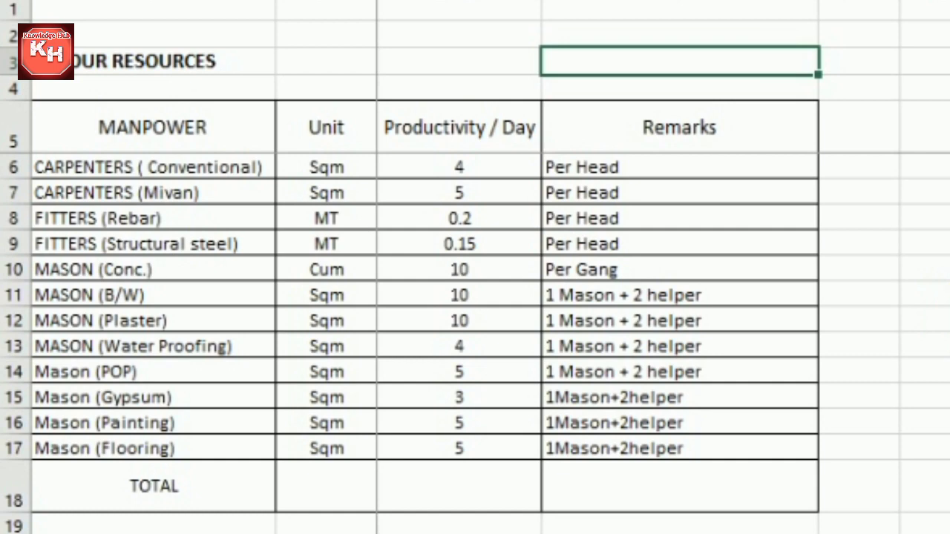
{"action": "left_click", "coordinate": [112, 61]}
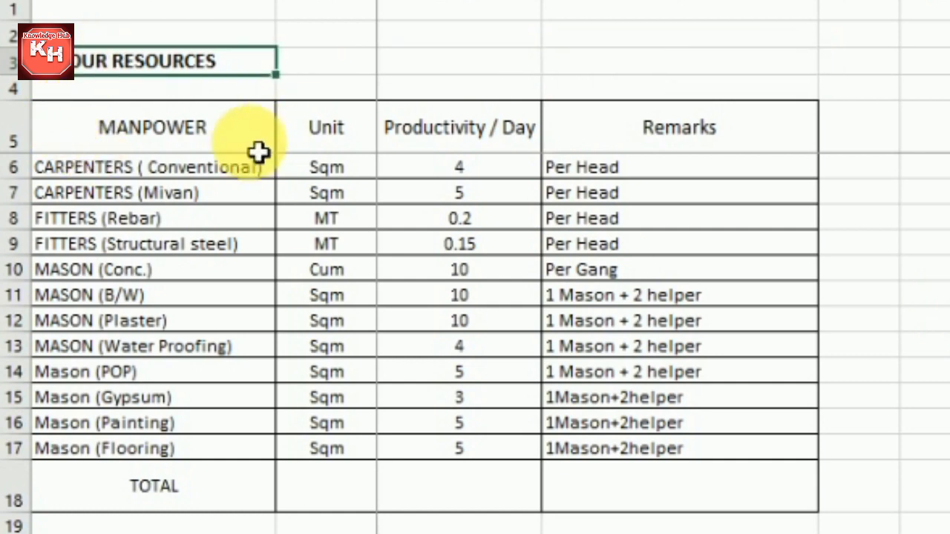
{"action": "left_click", "coordinate": [173, 131]}
{"action": "left_click", "coordinate": [327, 145]}
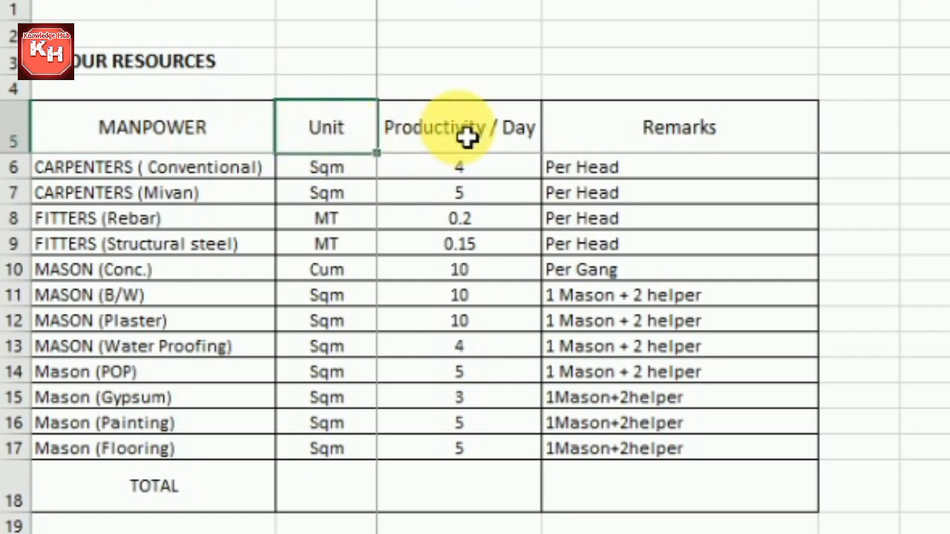
{"action": "left_click", "coordinate": [469, 137]}
{"action": "left_click", "coordinate": [660, 152]}
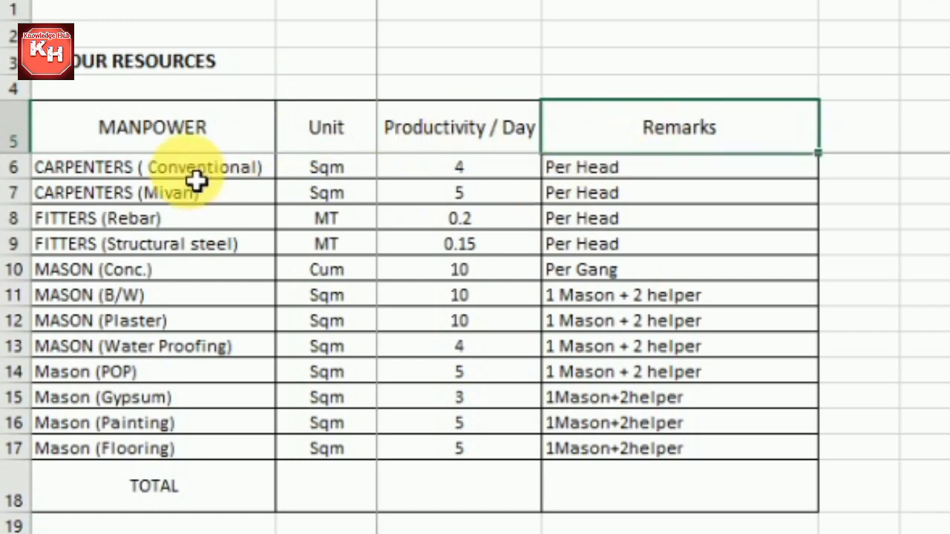
Examine the daily productivity of conventional and Mivan carpenters and of rebar and structural steel fitters
{"action": "left_click", "coordinate": [187, 176]}
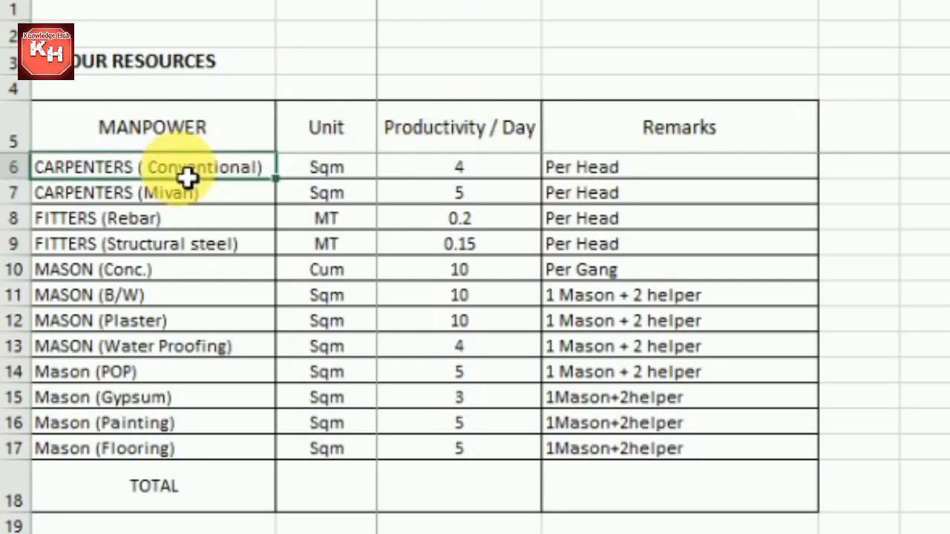
{"action": "left_click", "coordinate": [331, 177]}
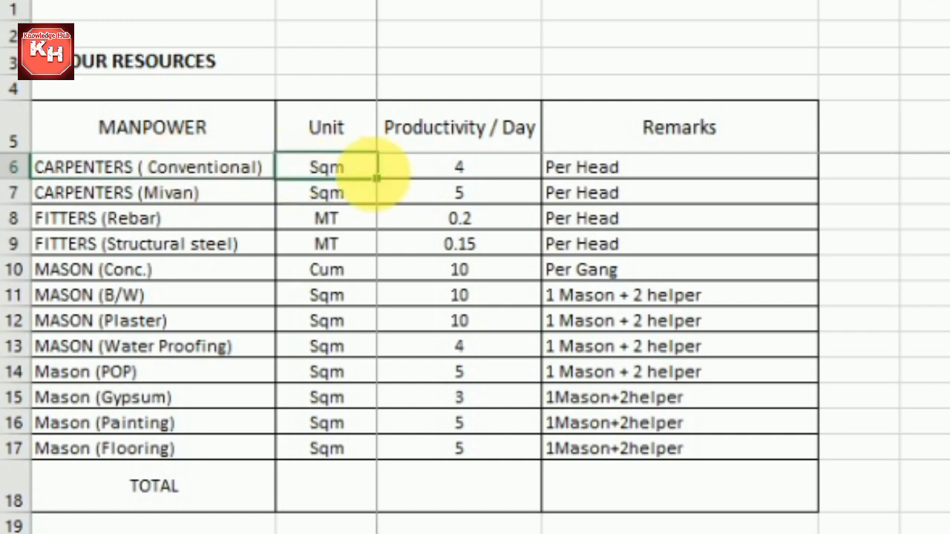
{"action": "left_click", "coordinate": [484, 175]}
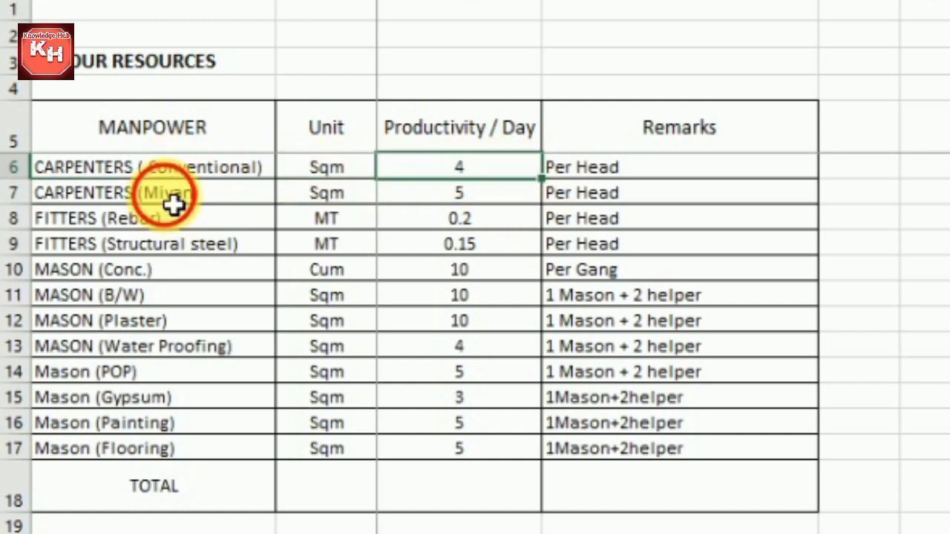
{"action": "left_click", "coordinate": [198, 196]}
{"action": "left_click", "coordinate": [464, 197]}
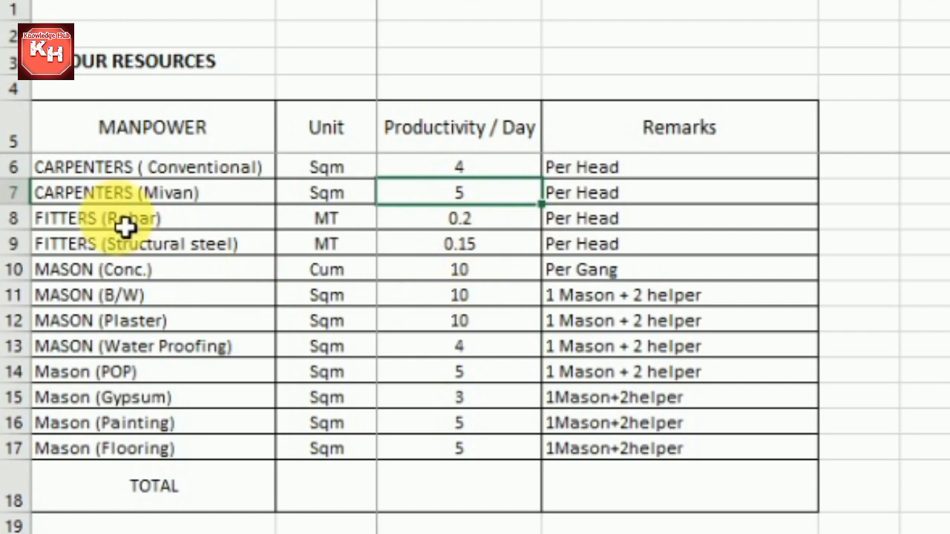
{"action": "left_click", "coordinate": [120, 221]}
{"action": "left_click", "coordinate": [460, 223]}
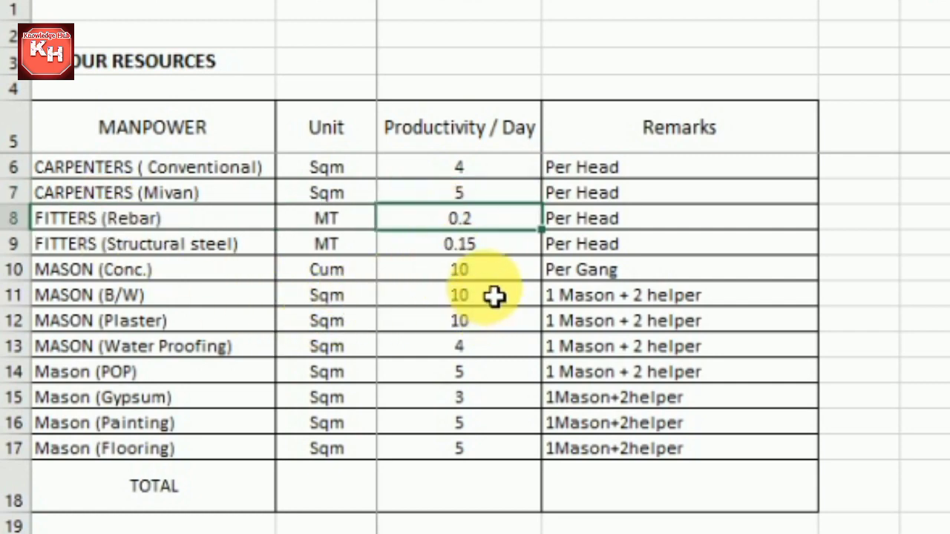
{"action": "left_click", "coordinate": [155, 248]}
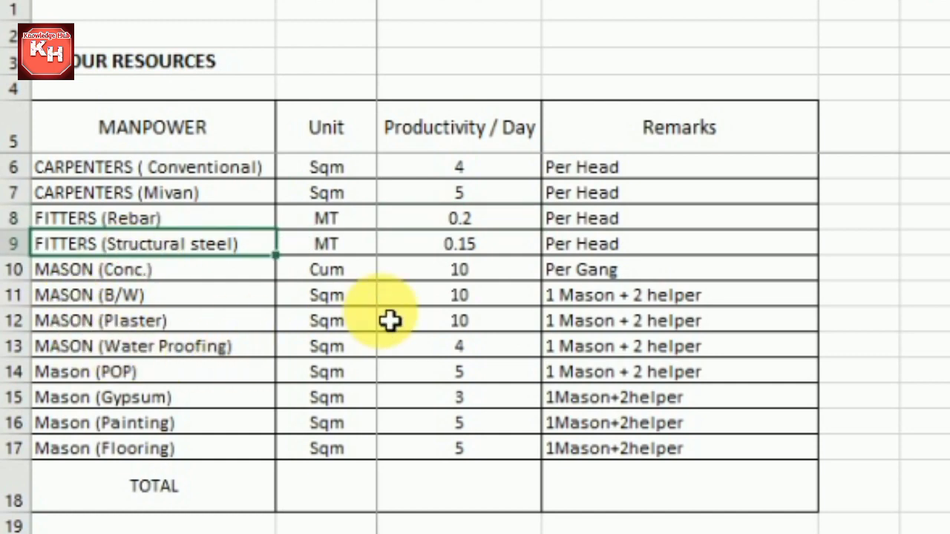
{"action": "left_click", "coordinate": [460, 251]}
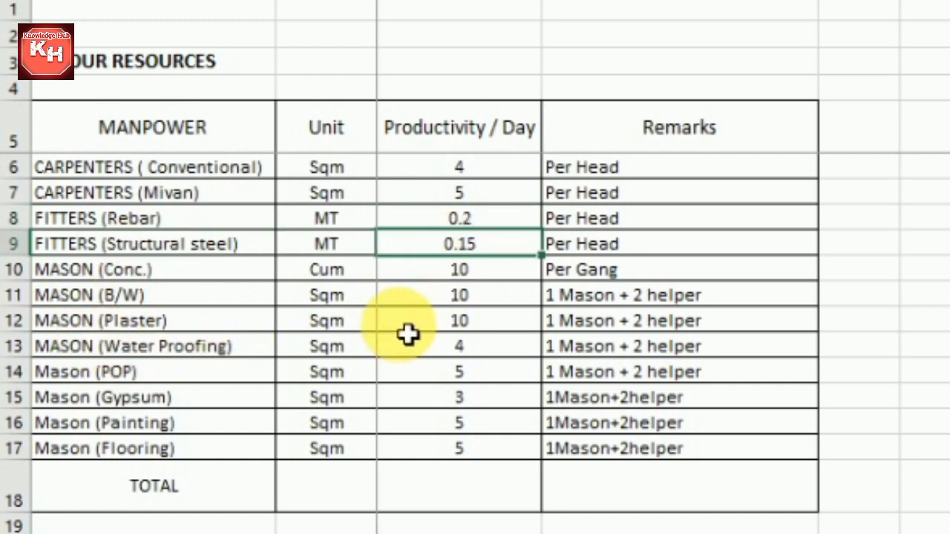
Check the daily productivity for concrete, B/W, plaster and water proofing masons
{"action": "left_click", "coordinate": [129, 275]}
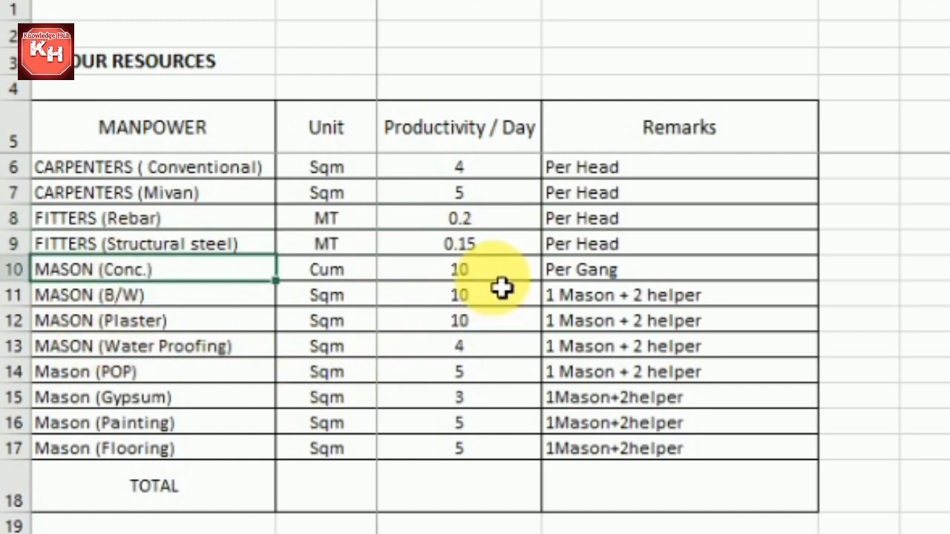
{"action": "left_click", "coordinate": [499, 279]}
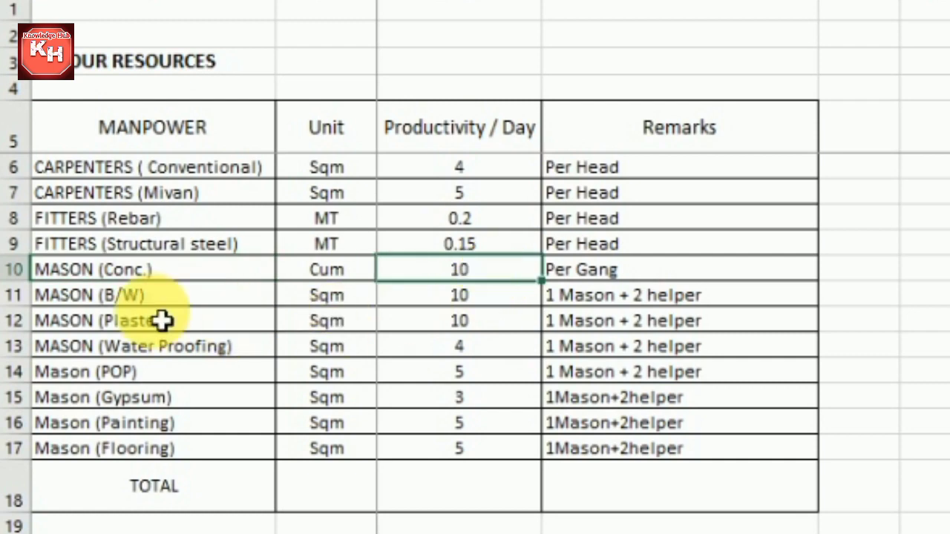
{"action": "left_click", "coordinate": [158, 301]}
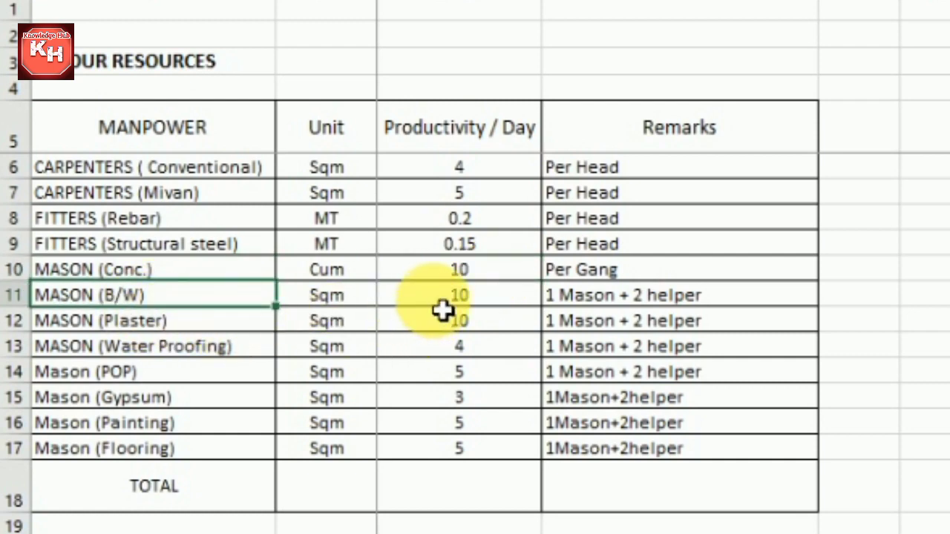
{"action": "left_click", "coordinate": [437, 304]}
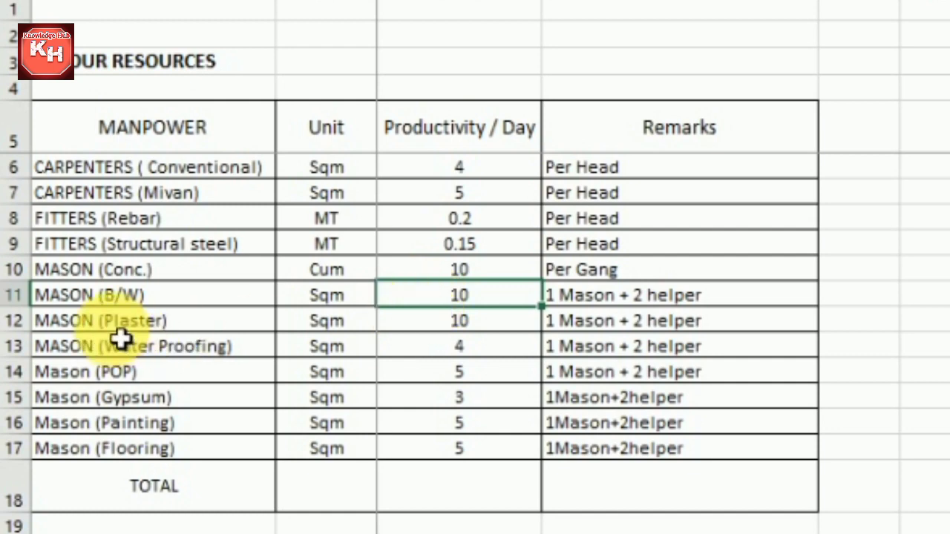
{"action": "left_click", "coordinate": [122, 326]}
{"action": "left_click", "coordinate": [456, 328]}
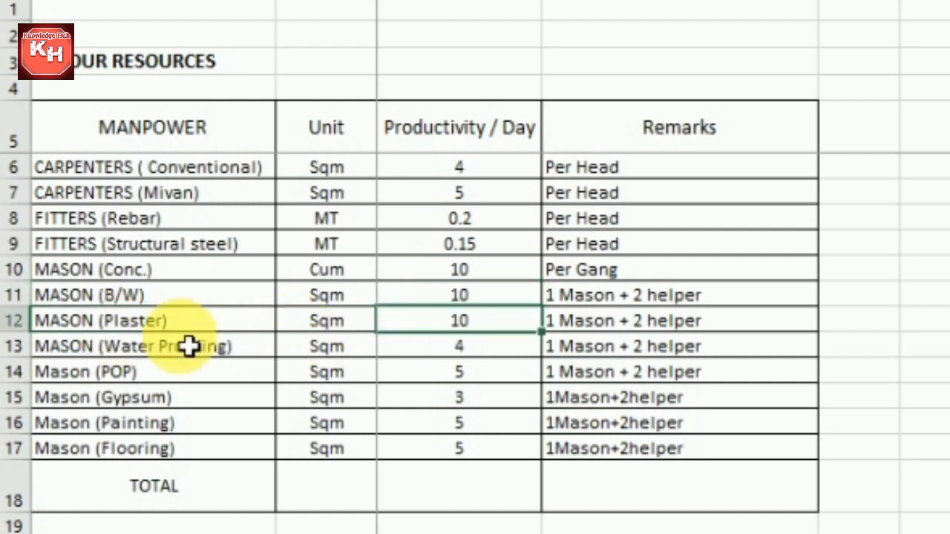
{"action": "left_click", "coordinate": [133, 351]}
{"action": "left_click", "coordinate": [456, 353]}
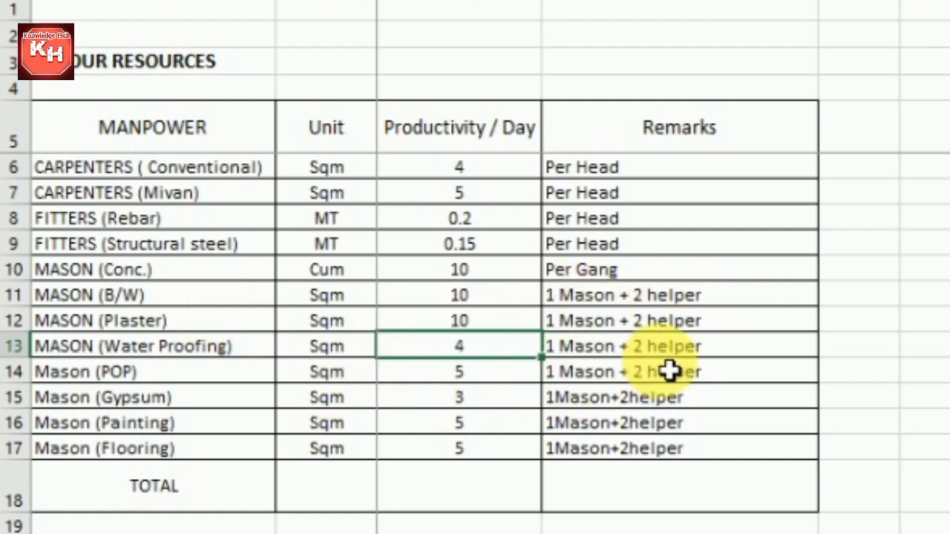
Review the daily productivity and gang remarks for POP, gypsum, painting and flooring masons
{"action": "left_click", "coordinate": [145, 375]}
{"action": "left_click", "coordinate": [451, 382]}
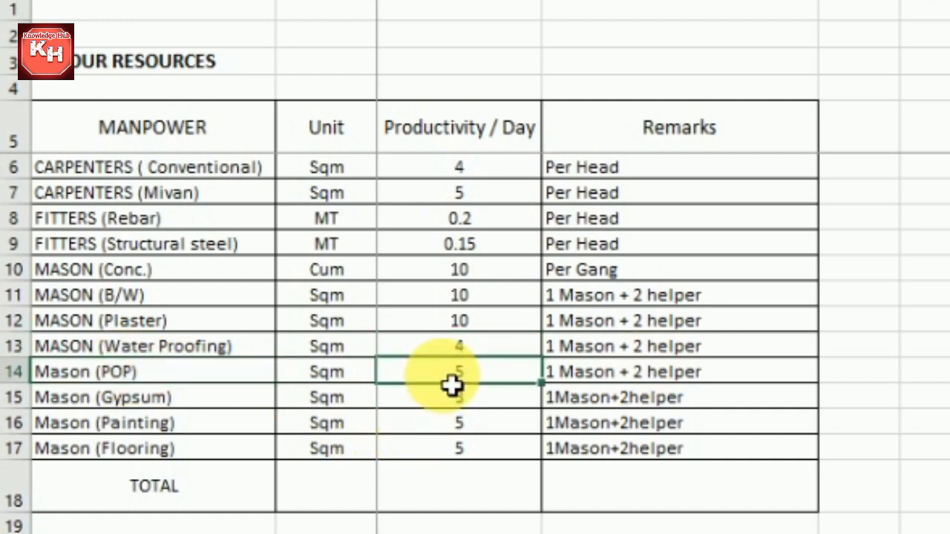
{"action": "left_click", "coordinate": [625, 381]}
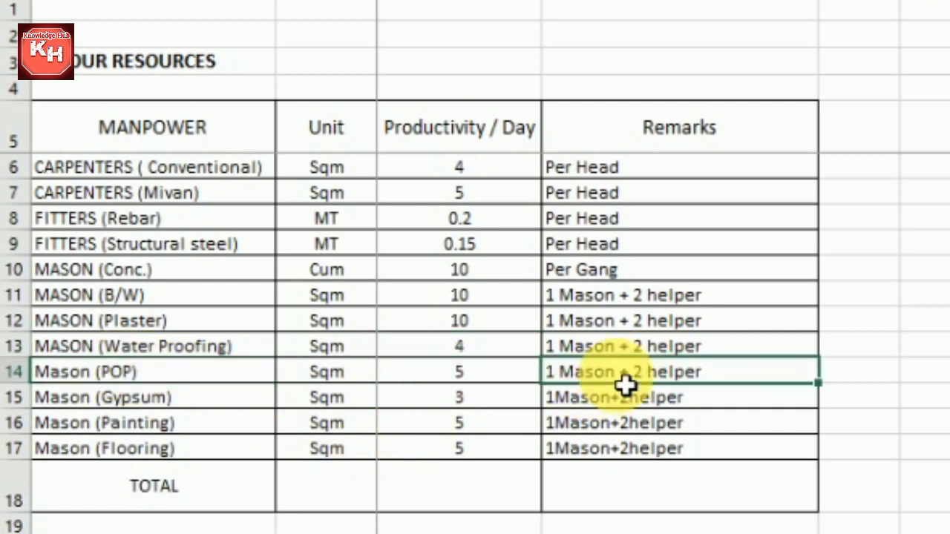
{"action": "left_click", "coordinate": [141, 398]}
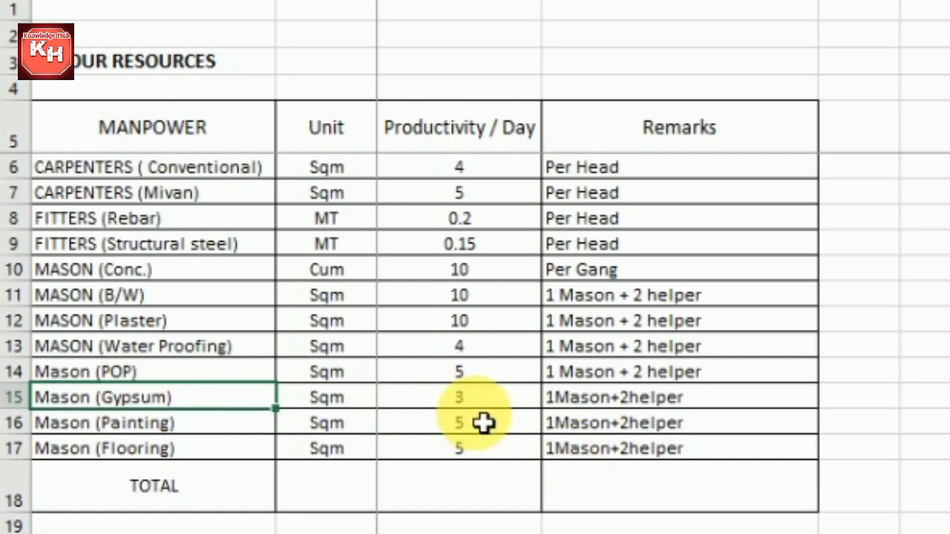
{"action": "left_click", "coordinate": [463, 399]}
{"action": "left_click", "coordinate": [612, 401]}
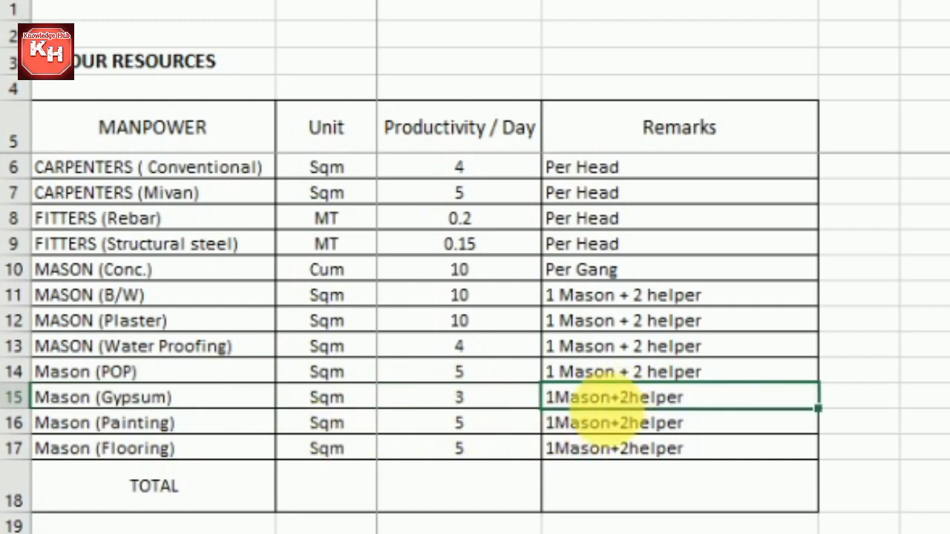
{"action": "left_click", "coordinate": [134, 427]}
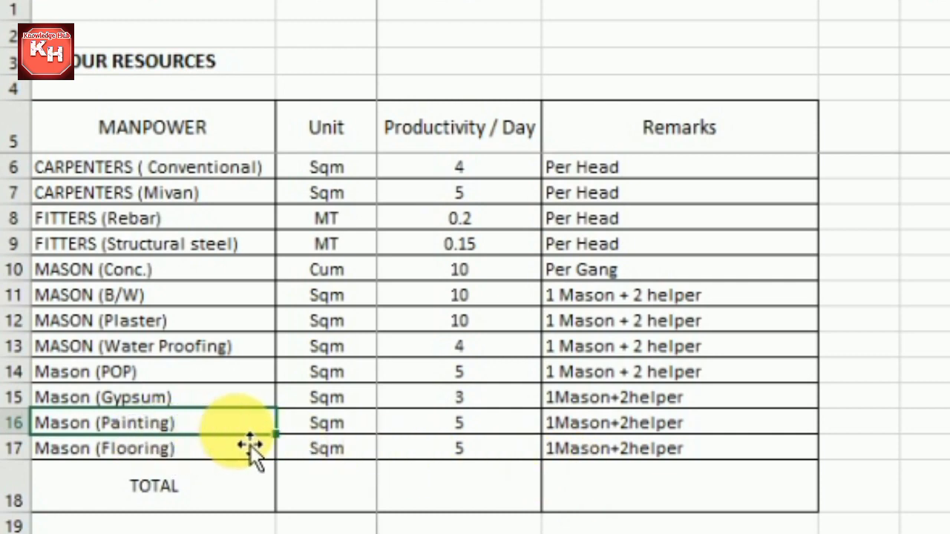
{"action": "left_click", "coordinate": [497, 428]}
{"action": "left_click", "coordinate": [659, 432]}
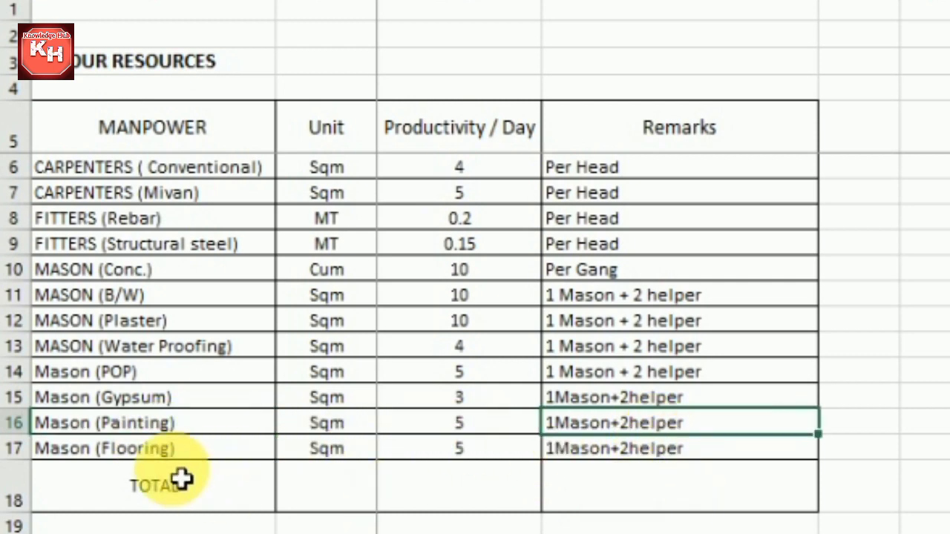
{"action": "left_click", "coordinate": [208, 454]}
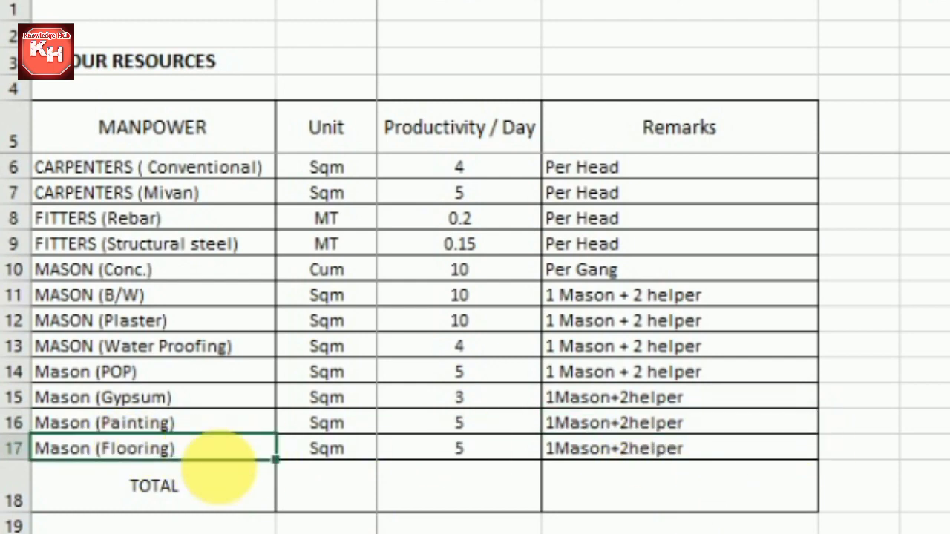
{"action": "left_click", "coordinate": [356, 454]}
{"action": "left_click", "coordinate": [483, 454]}
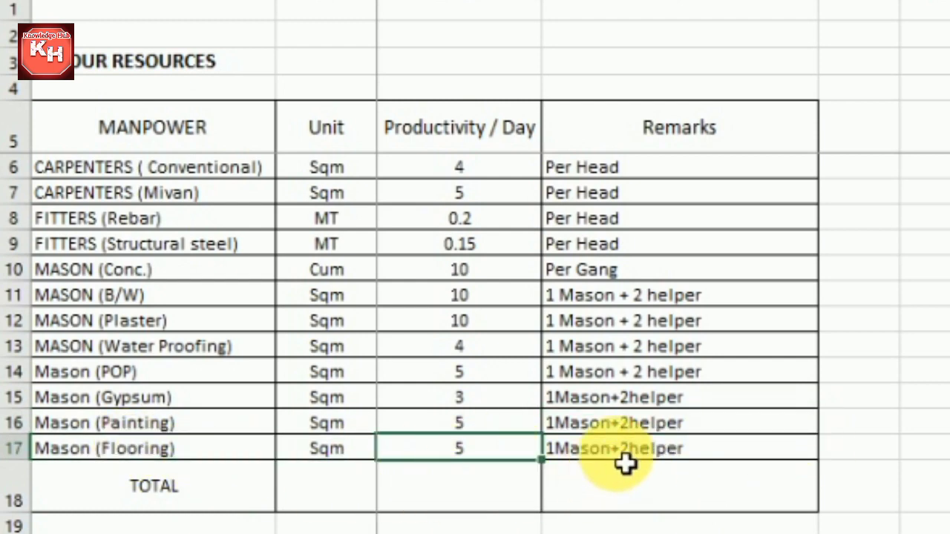
{"action": "left_click", "coordinate": [623, 454]}
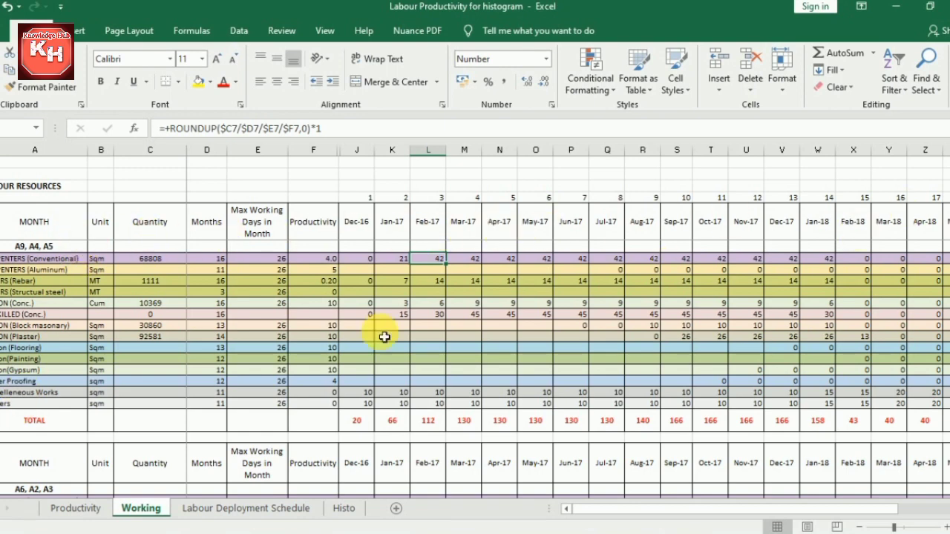
On the Working sheet, inspect the conventional carpenters' quantity, months, maximum working days and productivity reference for A9, A4, A5
{"action": "left_click", "coordinate": [256, 222]}
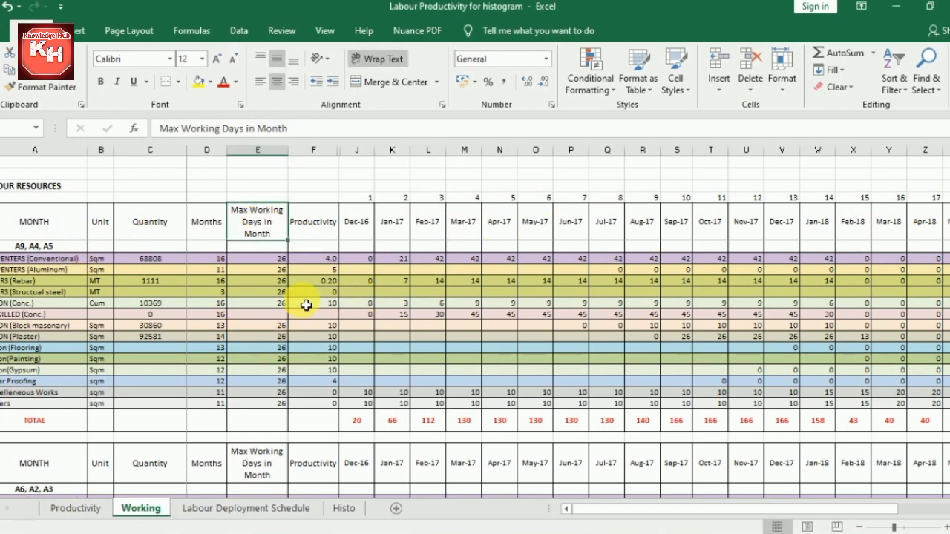
{"action": "left_click", "coordinate": [213, 261]}
{"action": "left_click", "coordinate": [158, 260]}
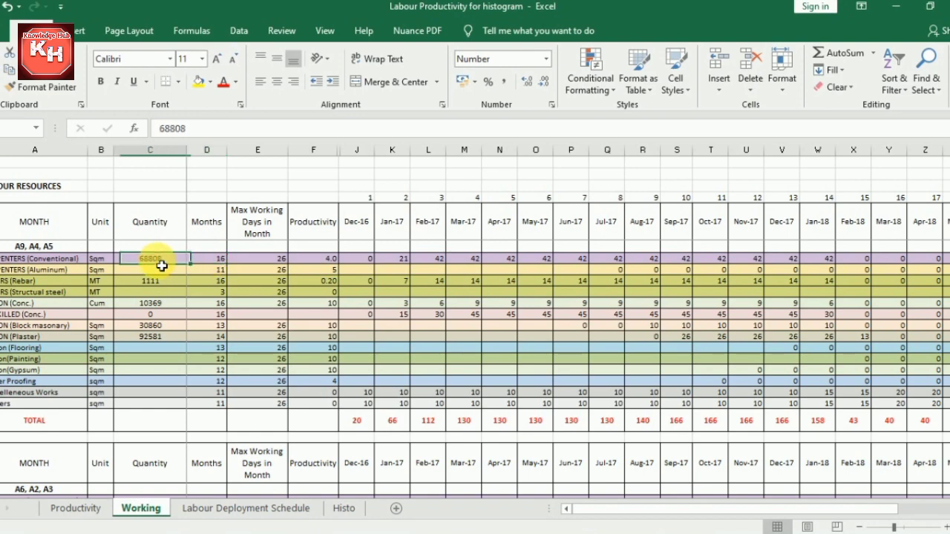
{"action": "left_click", "coordinate": [212, 262]}
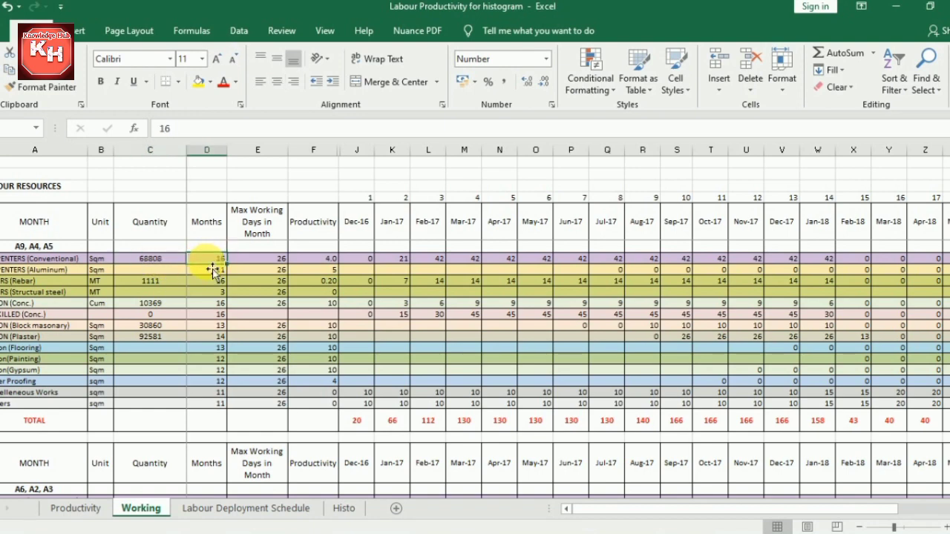
{"action": "left_click", "coordinate": [277, 264]}
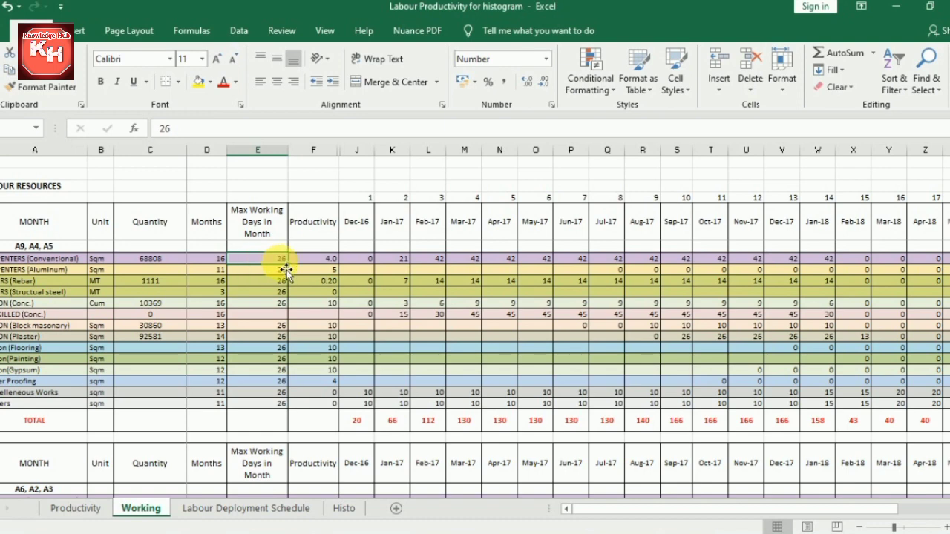
{"action": "left_click", "coordinate": [314, 259]}
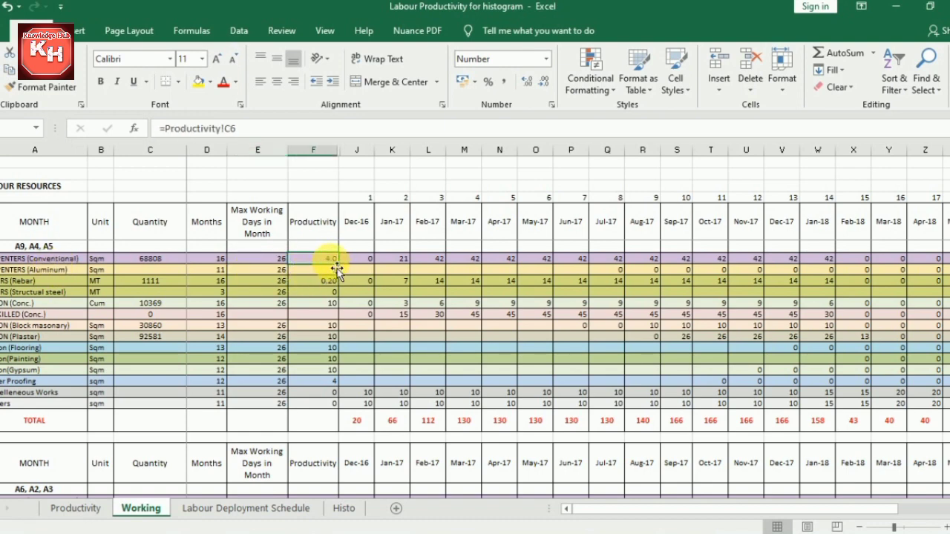
Inspect the conventional carpenters' Jan-17 and Feb-17 headcount formulas and the Dec-16 and Jan-17 total formulas
{"action": "left_click", "coordinate": [392, 259]}
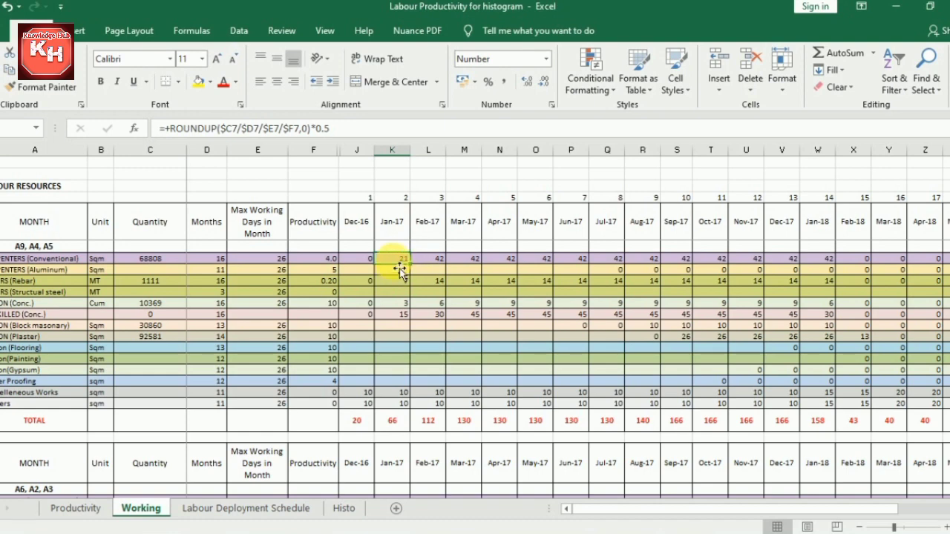
{"action": "left_click", "coordinate": [438, 256]}
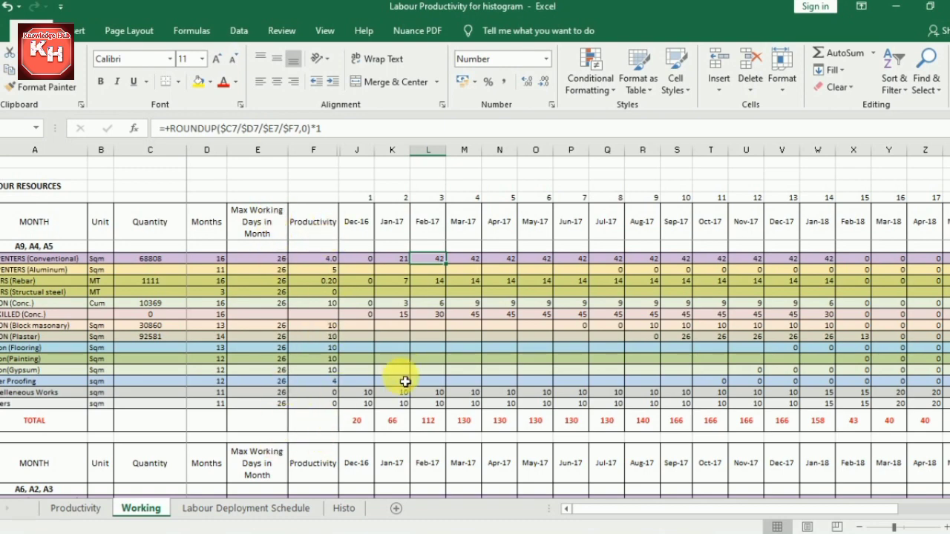
{"action": "left_click", "coordinate": [359, 423]}
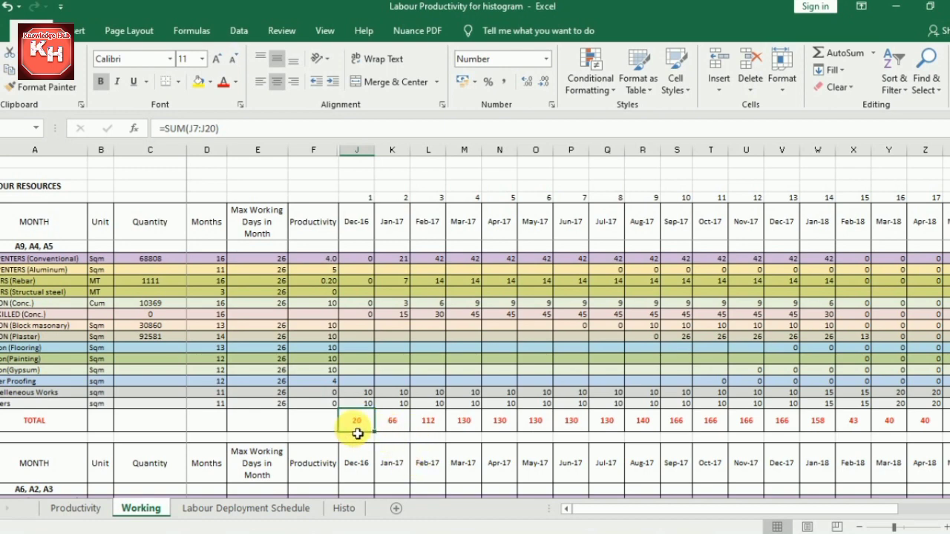
{"action": "left_click", "coordinate": [401, 425]}
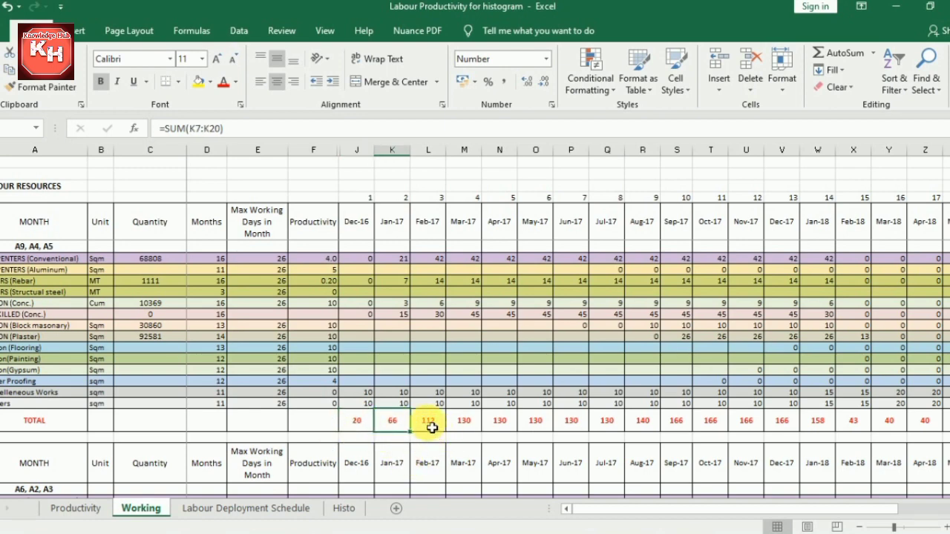
Inspect the Feb-17 and Mar-17 total formulas for the A9, A4, A5 labour block
{"action": "left_click", "coordinate": [438, 424]}
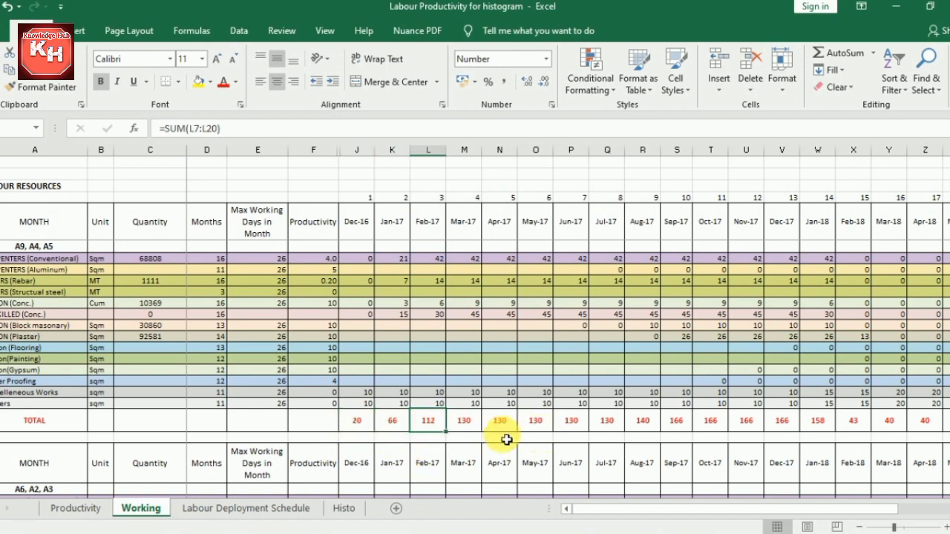
{"action": "left_click", "coordinate": [464, 422]}
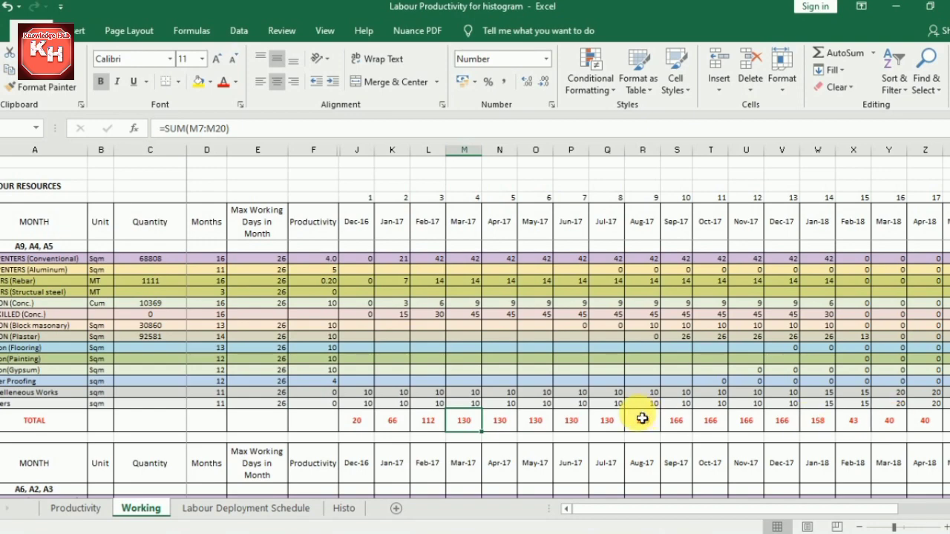
On the Labour Deployment Schedule sheet, review the monthly trade headcounts from M-1 onward and inspect the M-2, M-3 and M-4 total formulas
{"action": "left_click", "coordinate": [226, 512]}
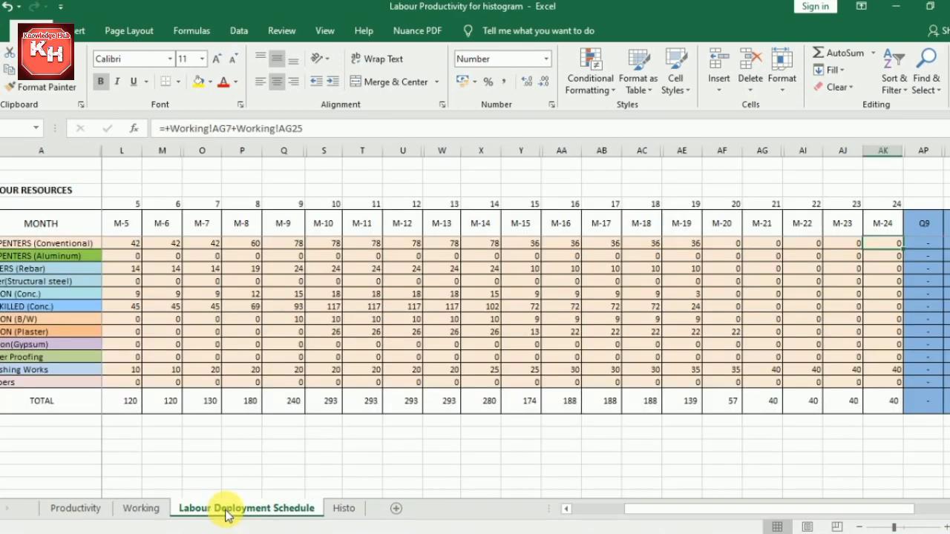
{"action": "scroll", "coordinate": [378, 453], "scroll_direction": "down", "scroll_amount": 2}
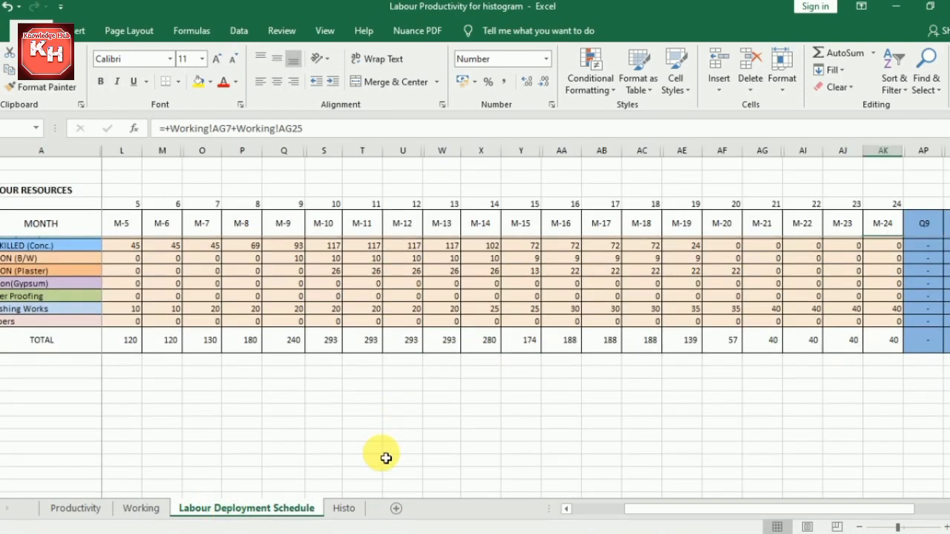
{"action": "scroll", "coordinate": [378, 452], "scroll_direction": "up", "scroll_amount": 2}
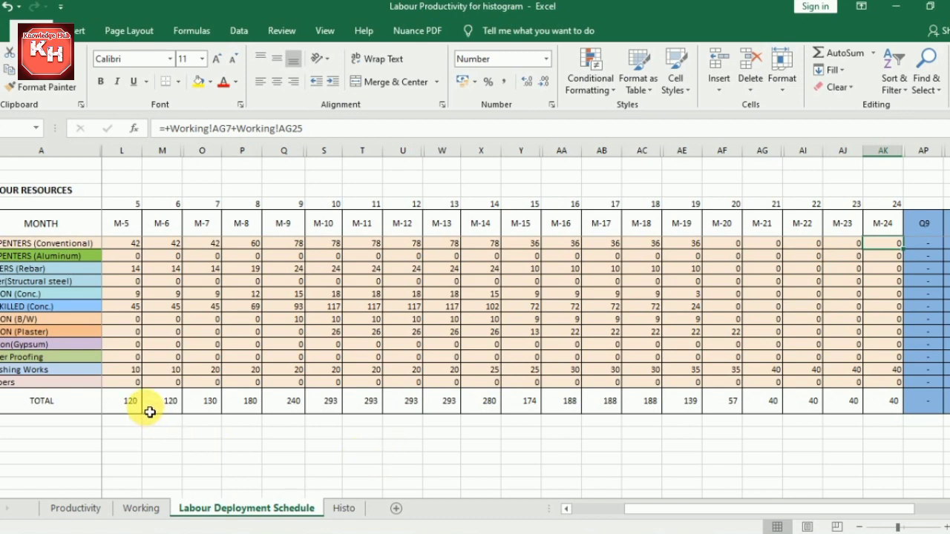
{"action": "left_click_drag", "start_coordinate": [825, 511], "coordinate": [792, 510]}
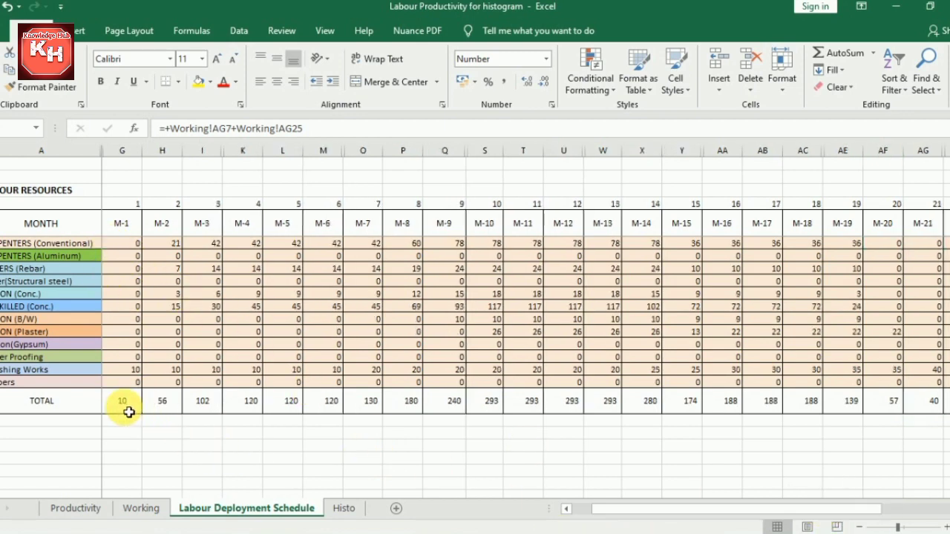
{"action": "left_click", "coordinate": [164, 407]}
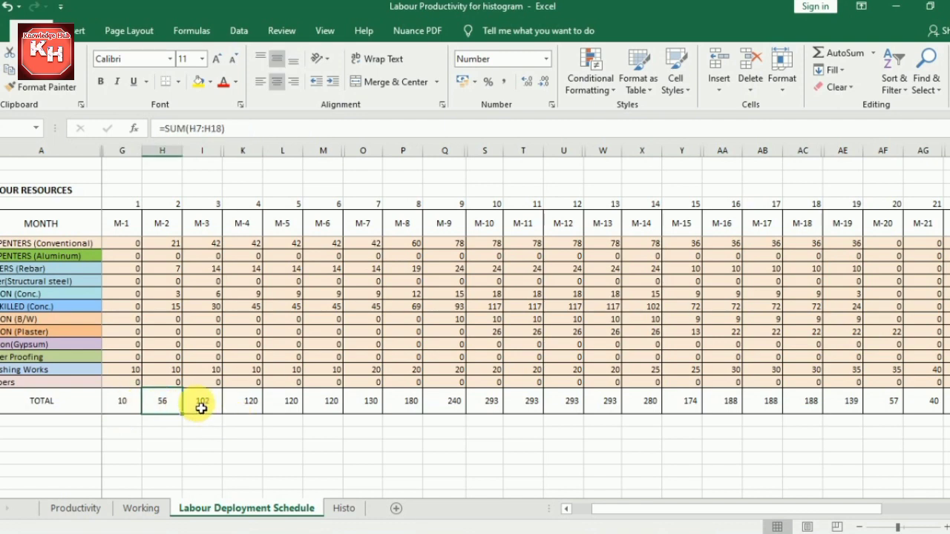
{"action": "left_click", "coordinate": [201, 407]}
{"action": "left_click", "coordinate": [248, 409]}
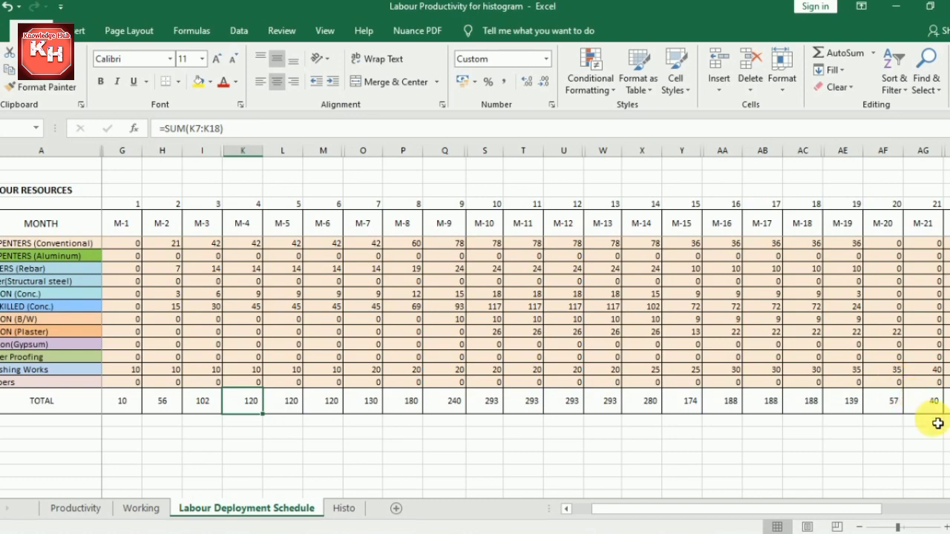
On the Histo sheet, examine the labour histogram with its data table and the TOTAL series bar for M-10
{"action": "left_click", "coordinate": [346, 509]}
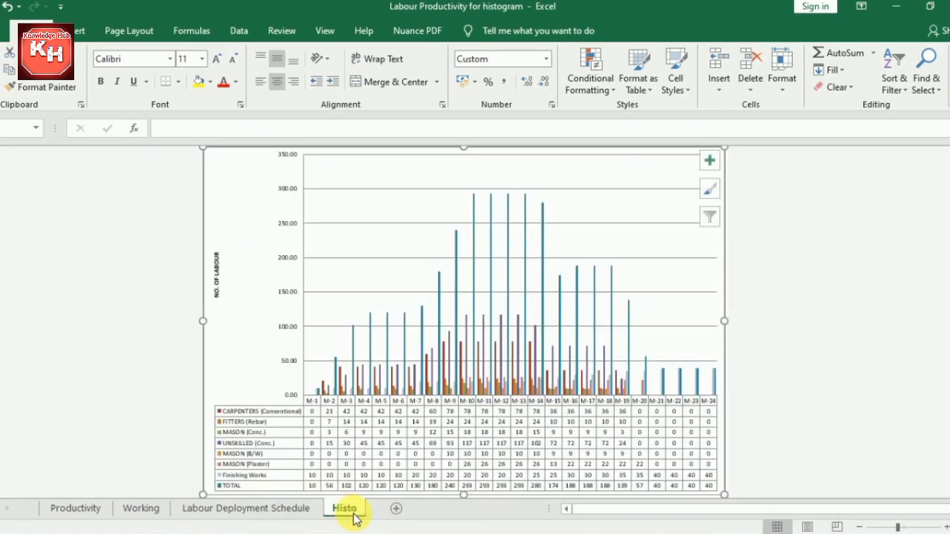
{"action": "left_click", "coordinate": [430, 446]}
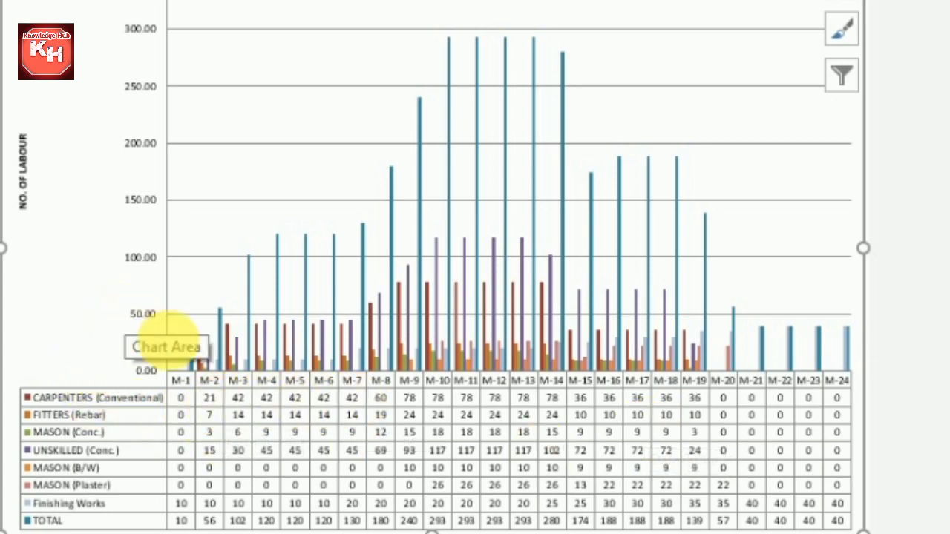
{"action": "mouse_move", "coordinate": [227, 347]}
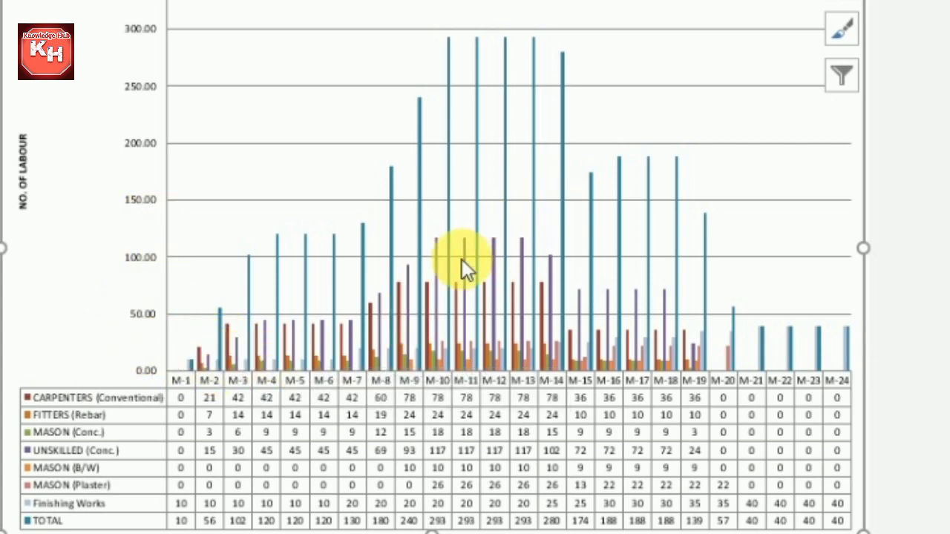
{"action": "mouse_move", "coordinate": [450, 251]}
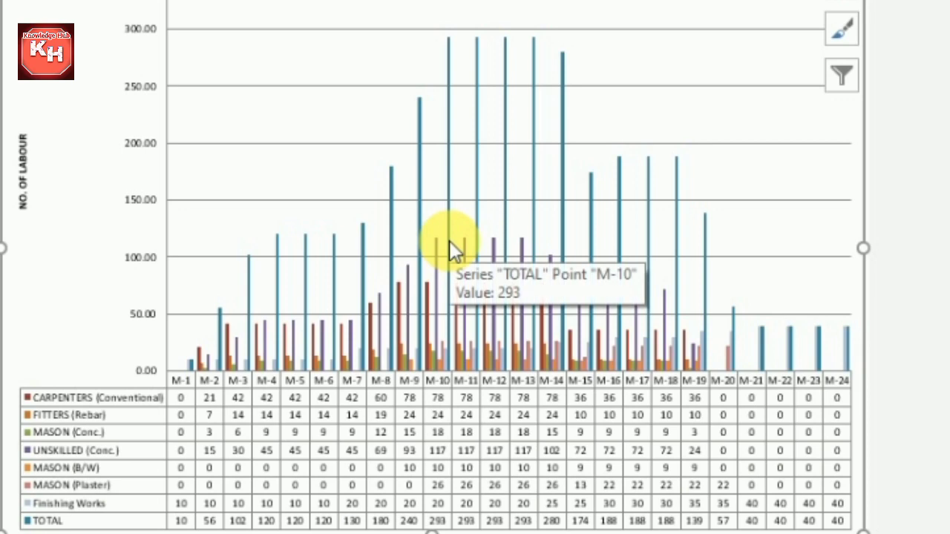